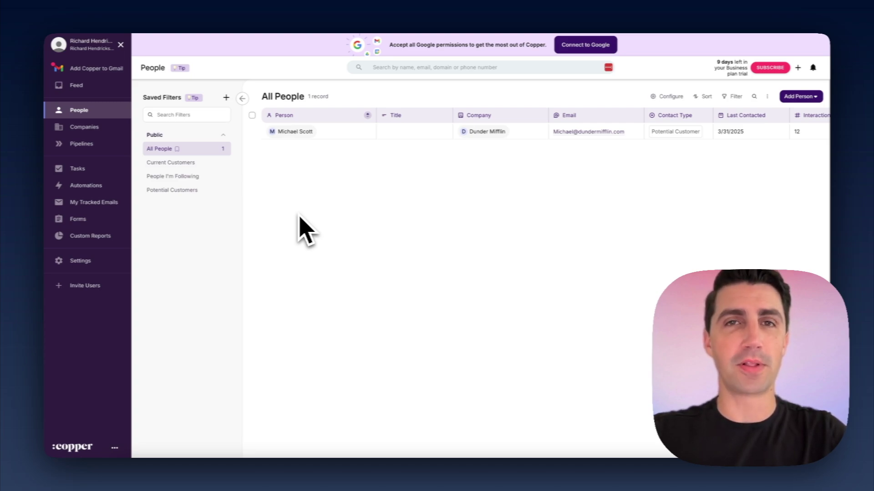
On the Sales pipeline board, move the Dunder Mifflin - May Deal to Presentation and back to Qualified Opportunity.
{"action": "left_click", "coordinate": [107, 127]}
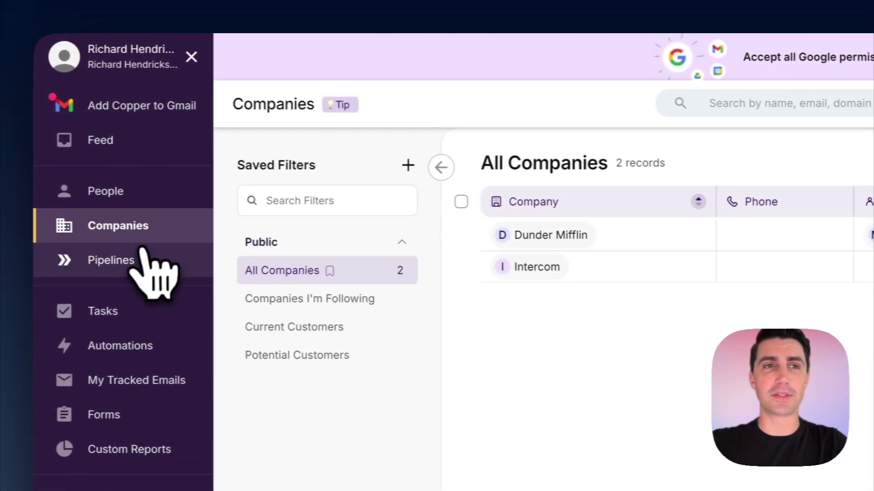
{"action": "left_click", "coordinate": [141, 250]}
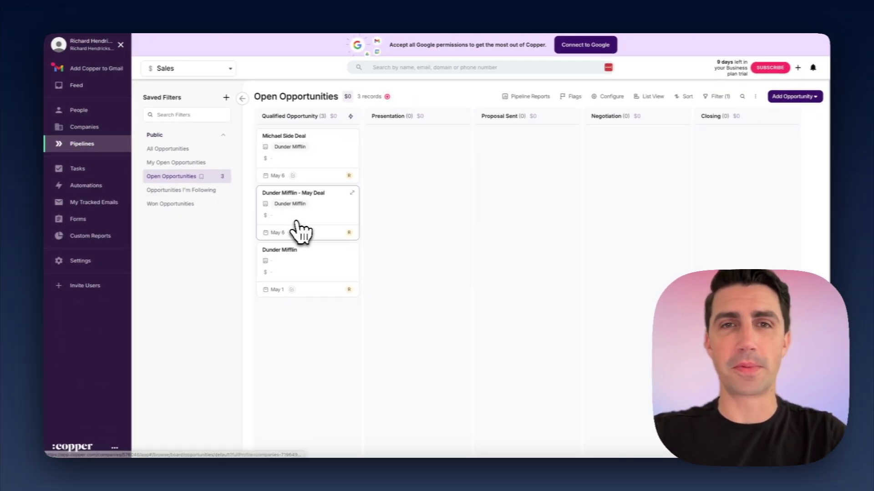
{"action": "left_click_drag", "start_coordinate": [301, 232], "coordinate": [396, 182]}
{"action": "left_click_drag", "start_coordinate": [332, 217], "coordinate": [350, 223]}
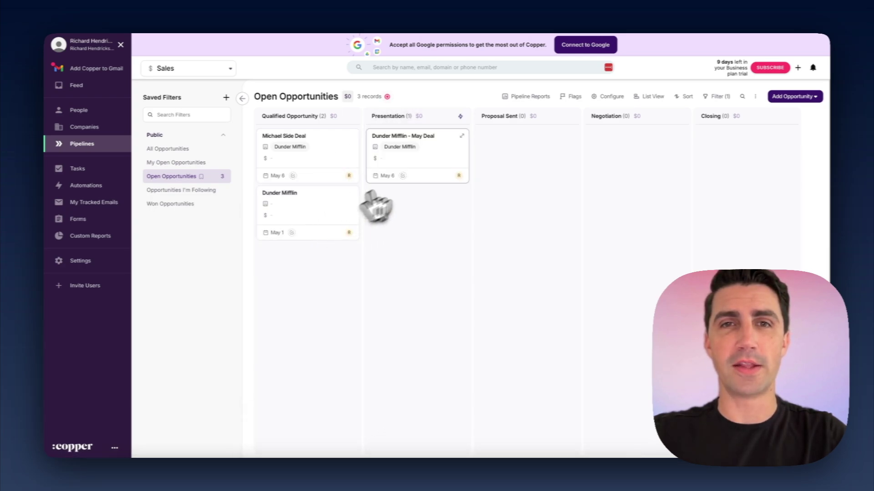
{"action": "left_click_drag", "start_coordinate": [437, 180], "coordinate": [320, 178]}
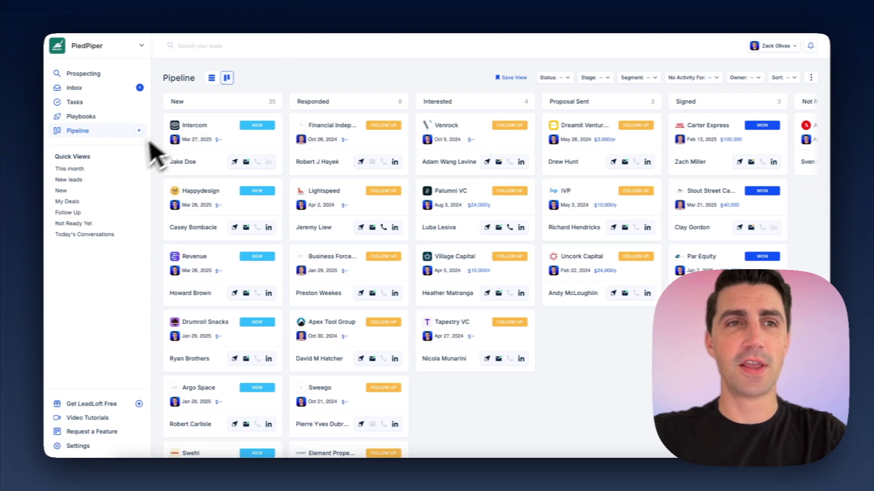
{"action": "left_click", "coordinate": [98, 133]}
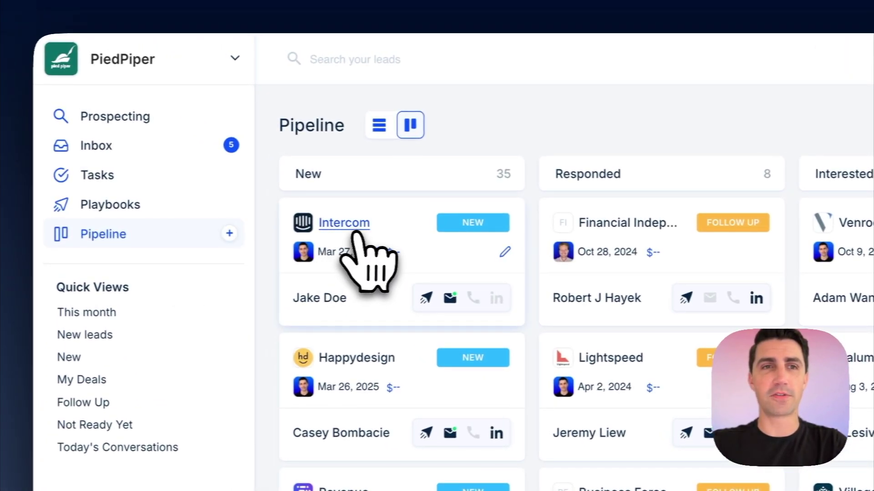
{"action": "left_click", "coordinate": [356, 229]}
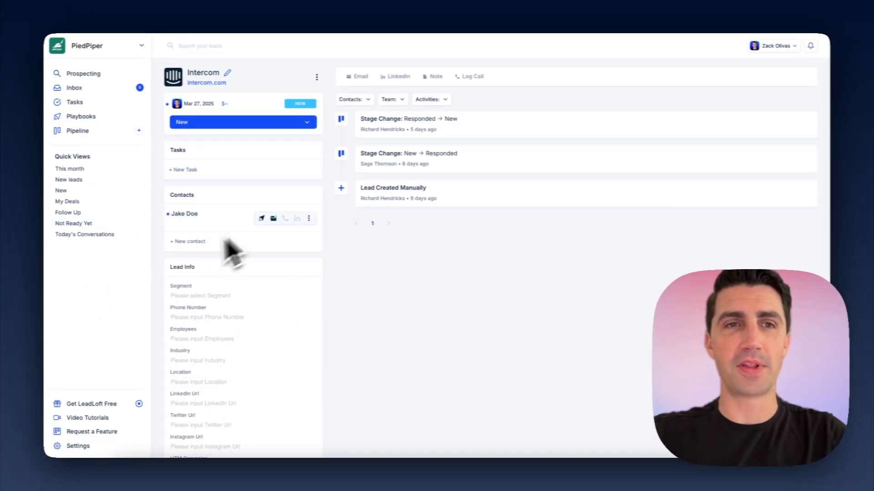
{"action": "left_click", "coordinate": [106, 133]}
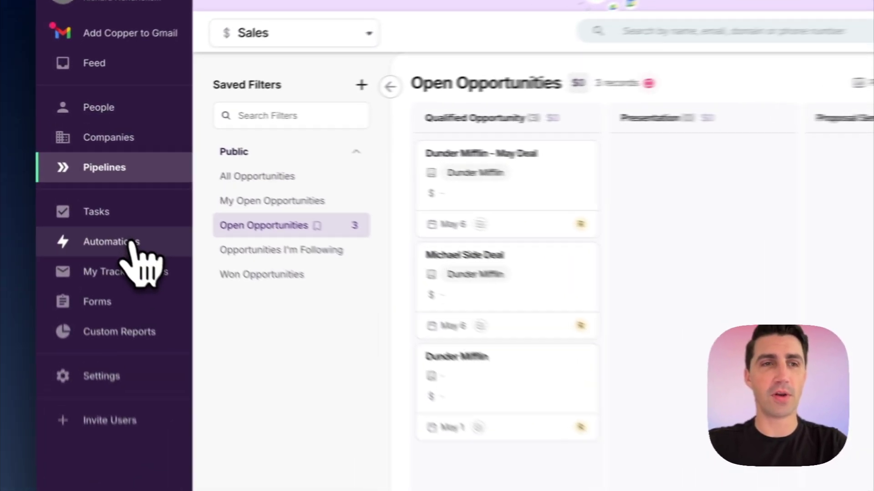
From Automations, open the Email Automation templates for People, Companies and Pipelines.
{"action": "left_click", "coordinate": [93, 186]}
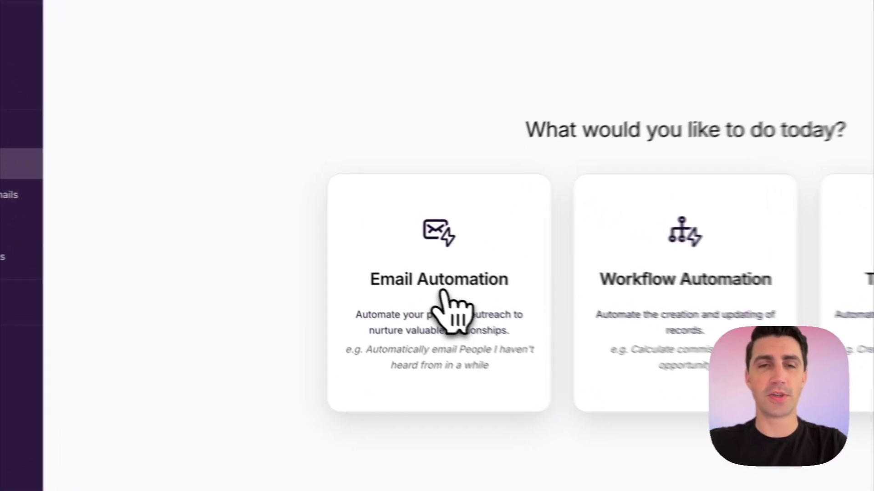
{"action": "left_click", "coordinate": [350, 260]}
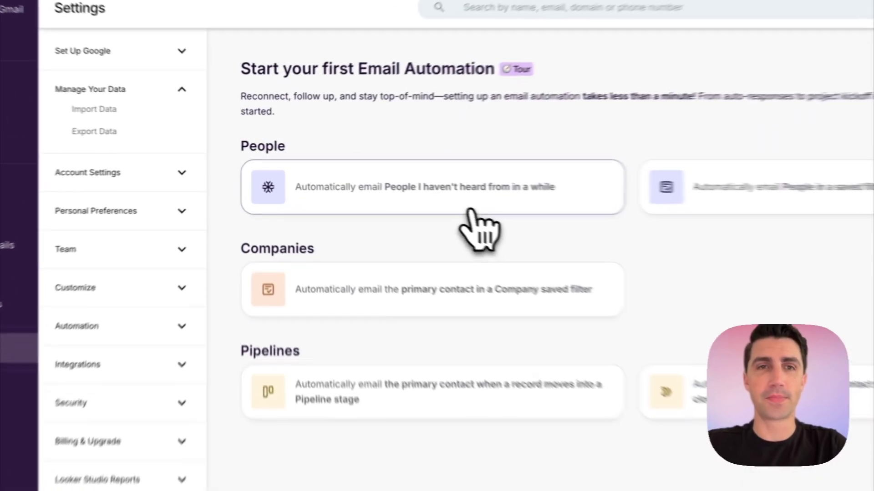
Start the 'haven't heard from in a while' automation and add a second email step.
{"action": "left_click", "coordinate": [366, 177]}
{"action": "scroll", "coordinate": [349, 314], "scroll_direction": "down", "scroll_amount": 10}
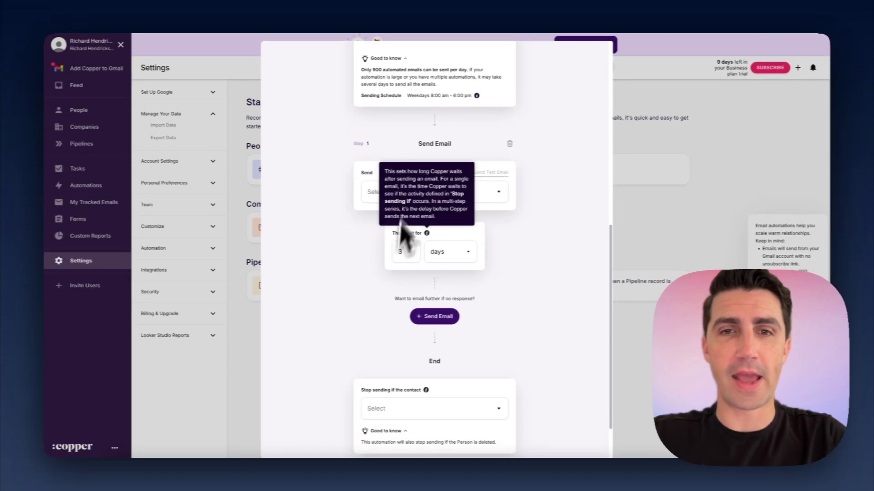
{"action": "left_click", "coordinate": [434, 318]}
{"action": "scroll", "coordinate": [351, 357], "scroll_direction": "down", "scroll_amount": 3}
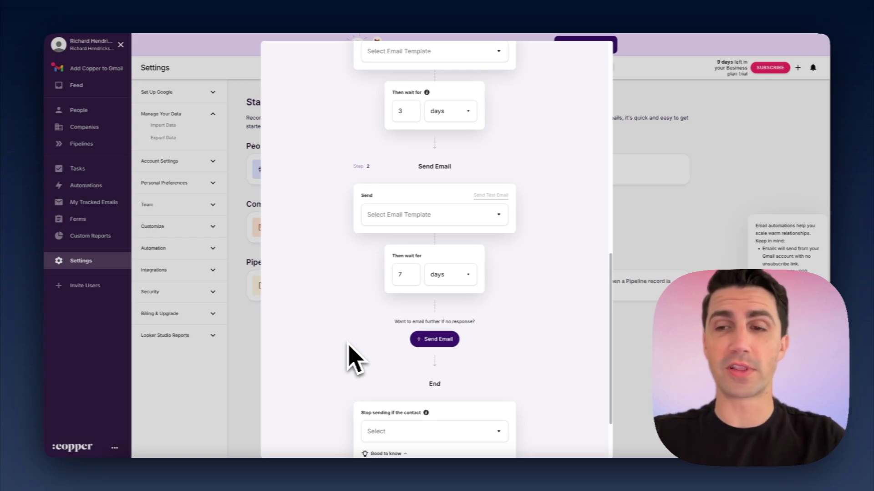
Set step 2 to Sample Shared Template and step 1 to Sample Template.
{"action": "left_click", "coordinate": [442, 220]}
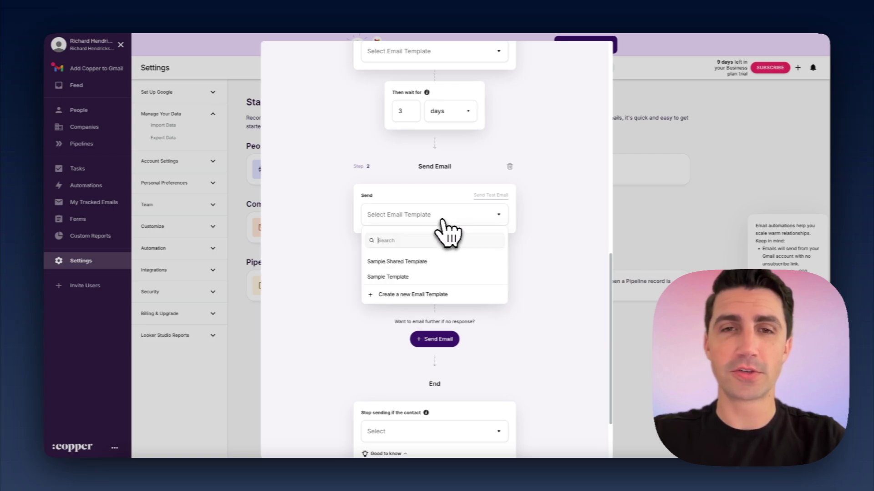
{"action": "left_click", "coordinate": [414, 261]}
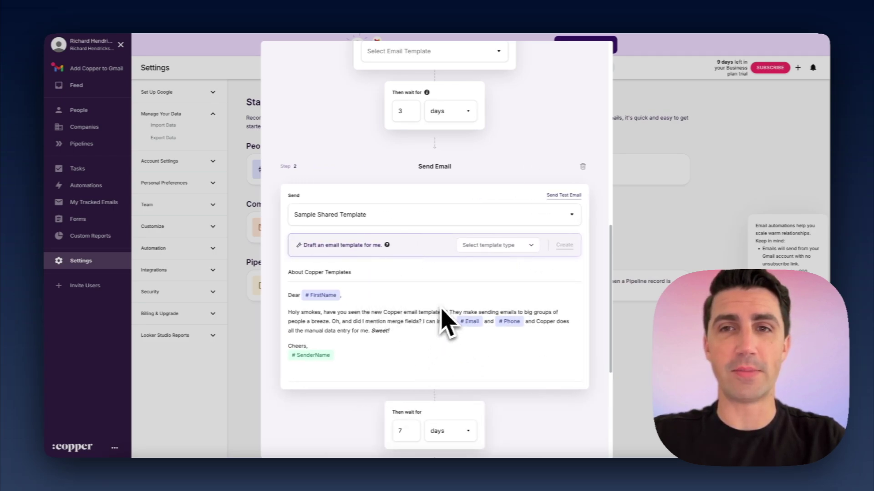
{"action": "scroll", "coordinate": [442, 314], "scroll_direction": "up", "scroll_amount": 6}
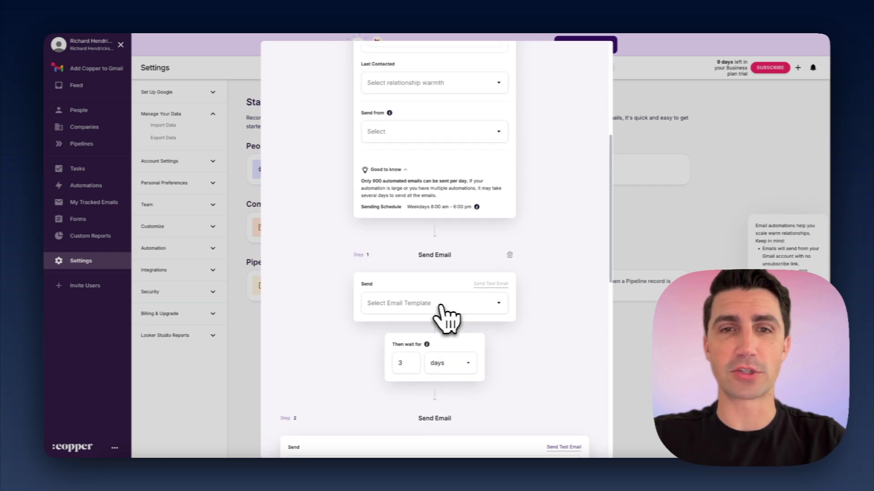
{"action": "left_click", "coordinate": [442, 309]}
{"action": "left_click", "coordinate": [423, 364]}
{"action": "scroll", "coordinate": [373, 377], "scroll_direction": "down", "scroll_amount": 3}
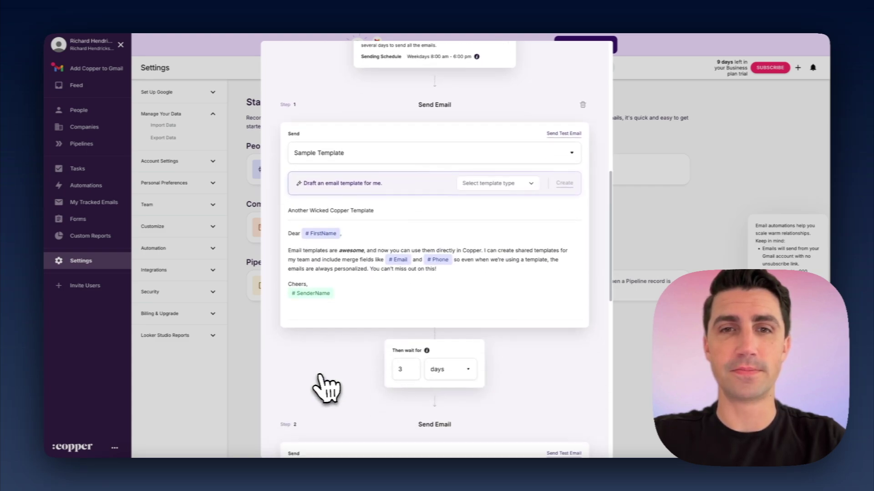
{"action": "scroll", "coordinate": [405, 296], "scroll_direction": "down", "scroll_amount": 7}
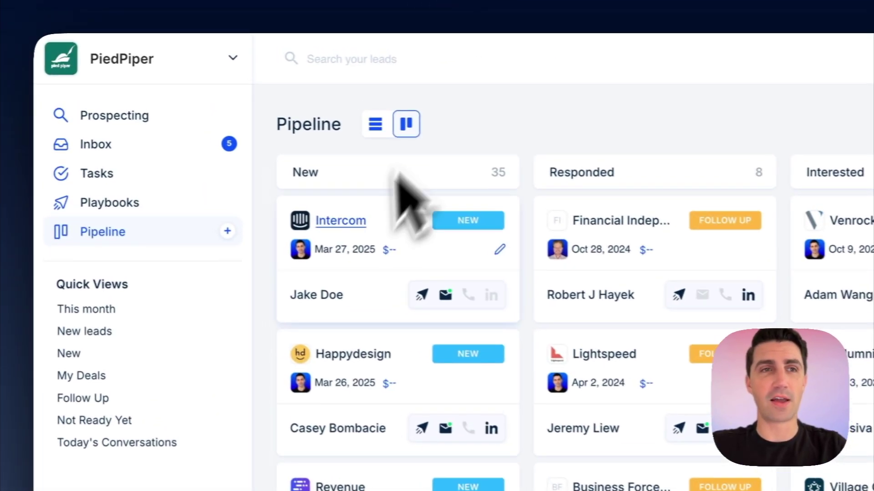
Open the C-Suite/VPs - Startups playbook and expand its Automated Email, Automated Connect and Task steps.
{"action": "left_click", "coordinate": [189, 213]}
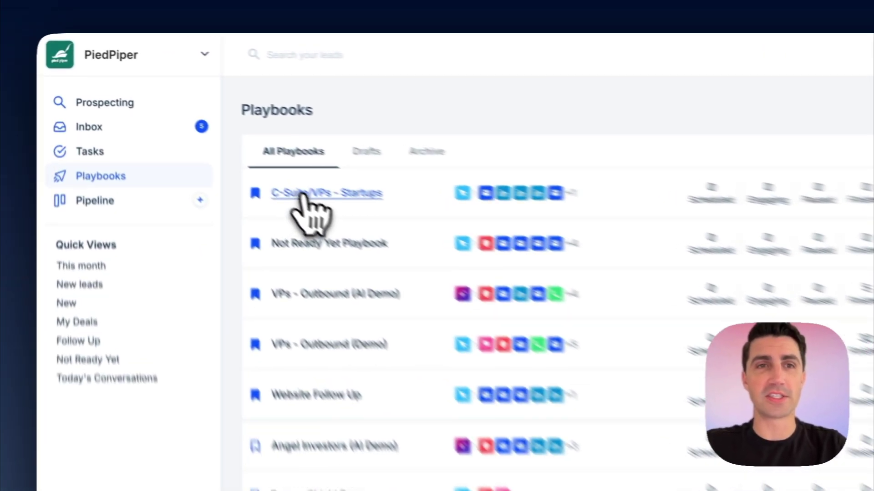
{"action": "left_click", "coordinate": [210, 126]}
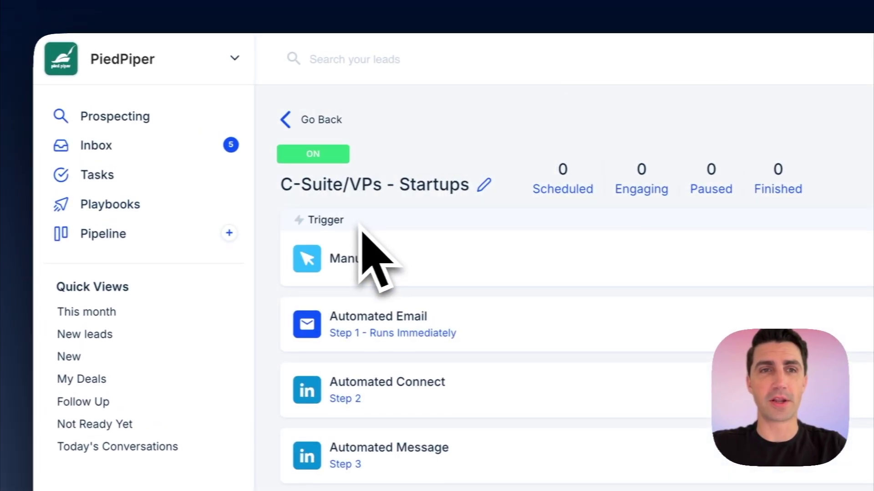
{"action": "left_click", "coordinate": [305, 238]}
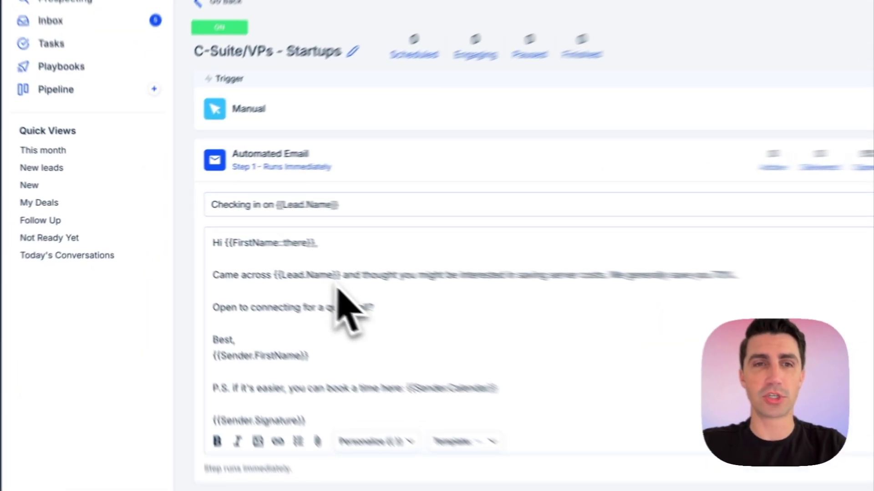
{"action": "scroll", "coordinate": [344, 298], "scroll_direction": "down", "scroll_amount": 5}
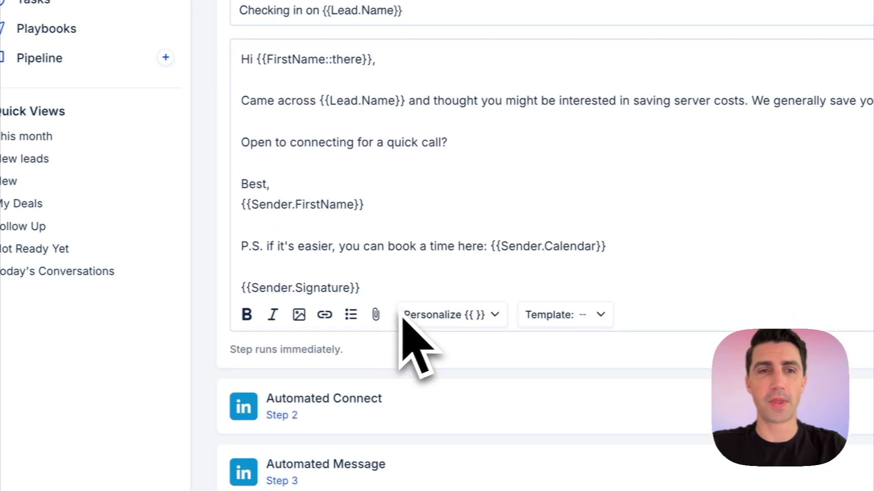
{"action": "left_click", "coordinate": [397, 345]}
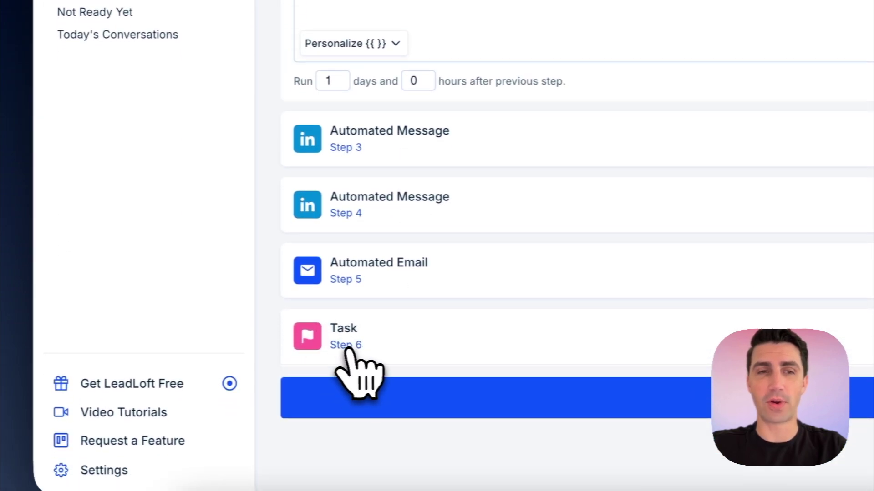
{"action": "left_click", "coordinate": [345, 352]}
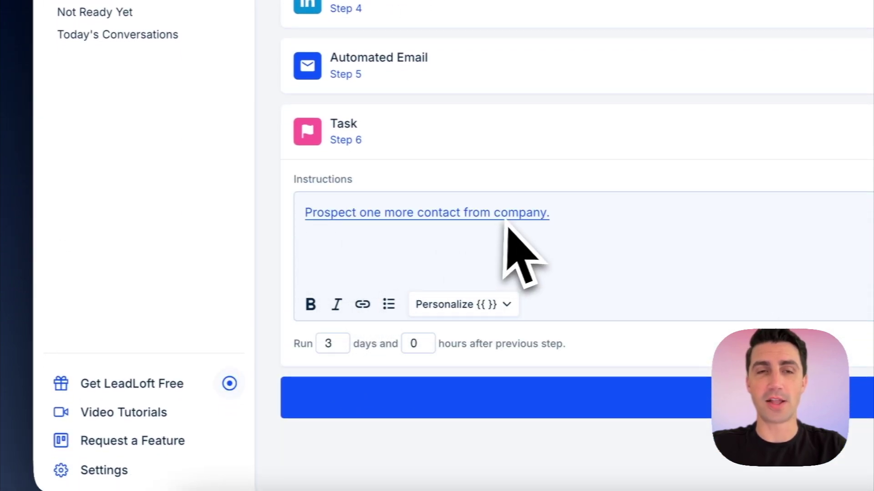
{"action": "left_click", "coordinate": [519, 161]}
Preview the available playbook step types, then start a new playbook with an AI Prospector trigger.
{"action": "left_click", "coordinate": [416, 325]}
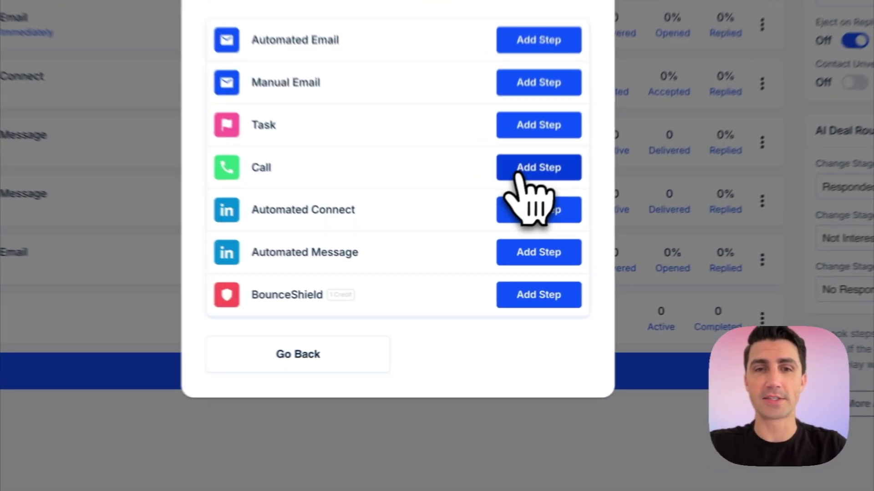
{"action": "left_click", "coordinate": [546, 291]}
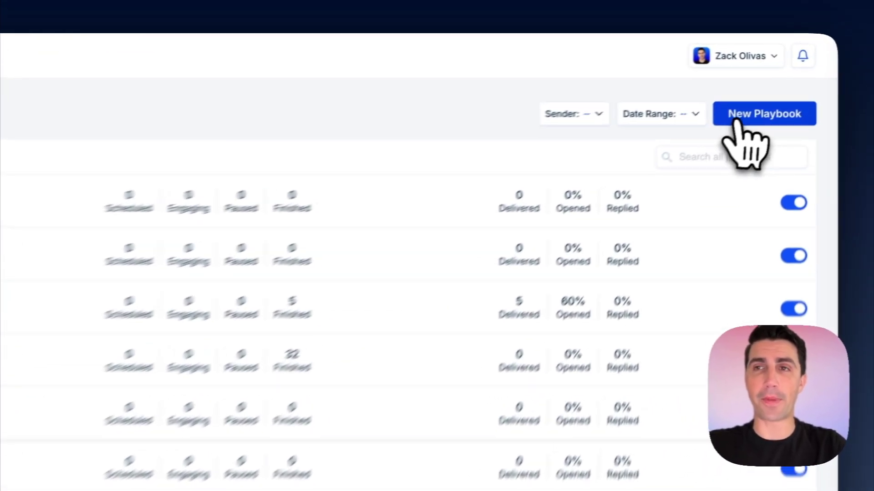
{"action": "left_click", "coordinate": [789, 78]}
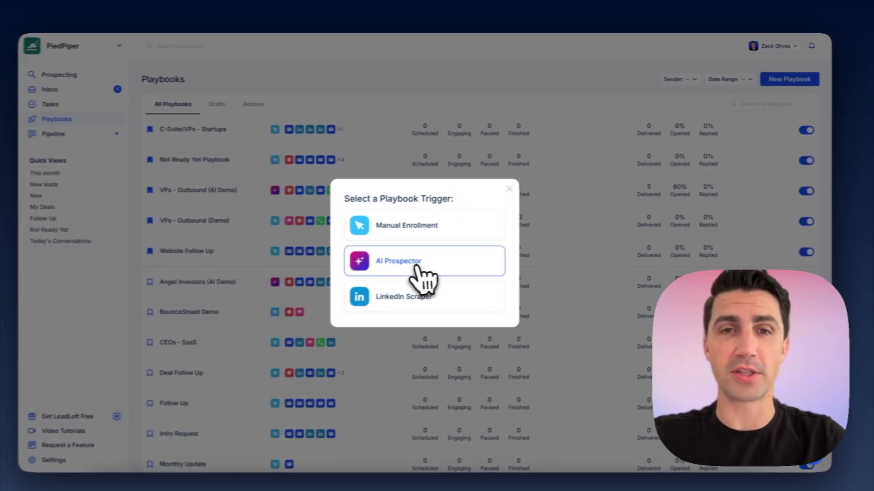
{"action": "left_click", "coordinate": [418, 266]}
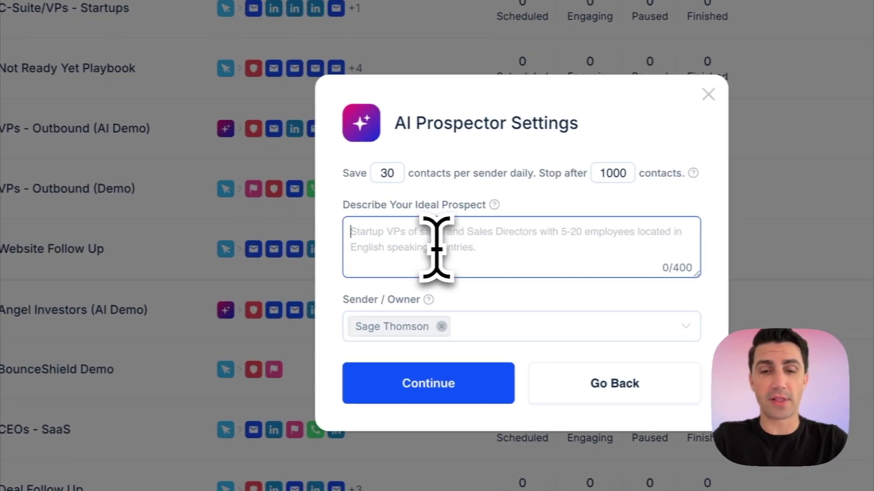
Describe the ideal prospect as 'Vps of sales at tech companies located in California.' and continue.
{"action": "type", "text": "Vps"}
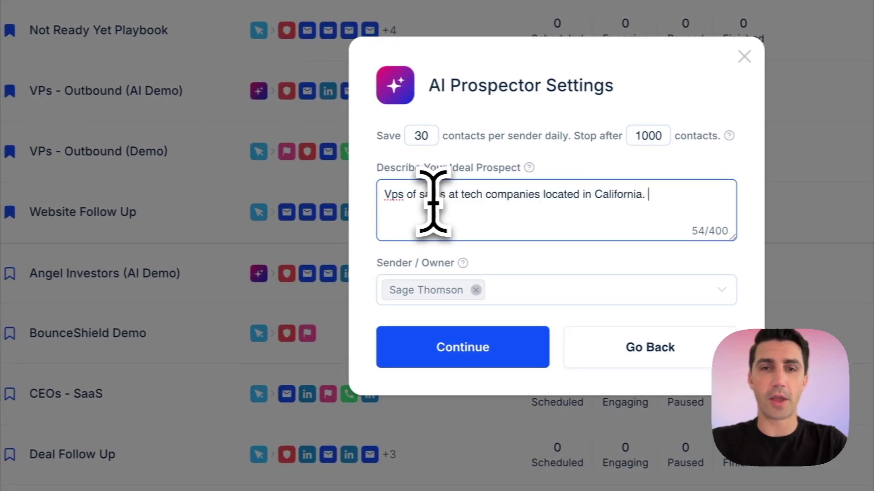
{"action": "left_click", "coordinate": [462, 347]}
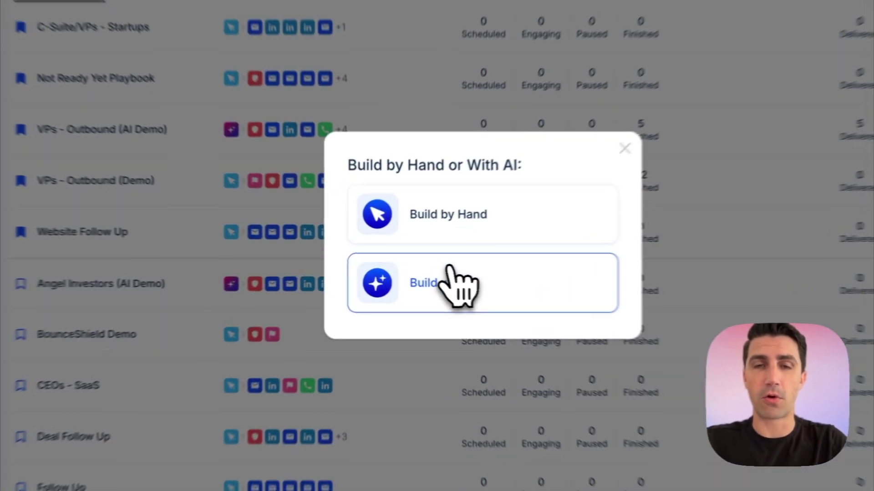
Generate a playbook with AI from the Outbound Lead Gen template and the 70% storage-savings pitch.
{"action": "left_click", "coordinate": [420, 274]}
{"action": "left_click", "coordinate": [457, 116]}
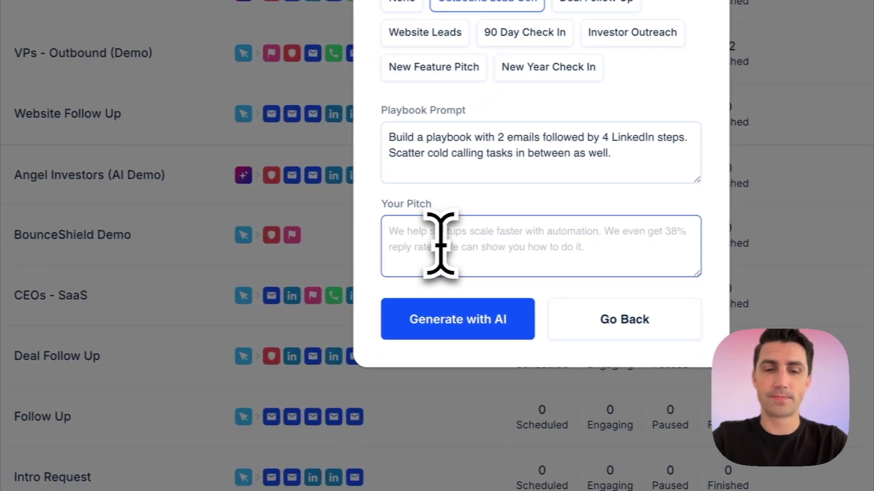
{"action": "type", "text": "We help companies reduce data storage costs. We can generally save 70%. Interested in how it works?"}
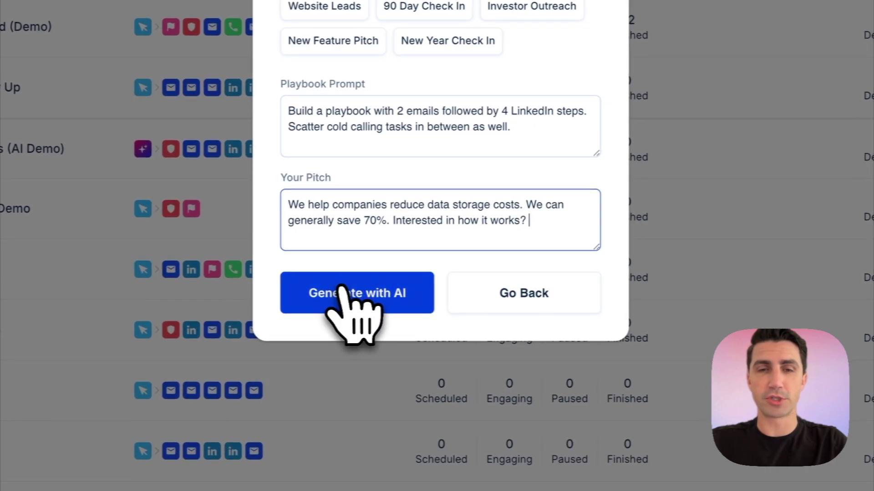
{"action": "left_click", "coordinate": [343, 291]}
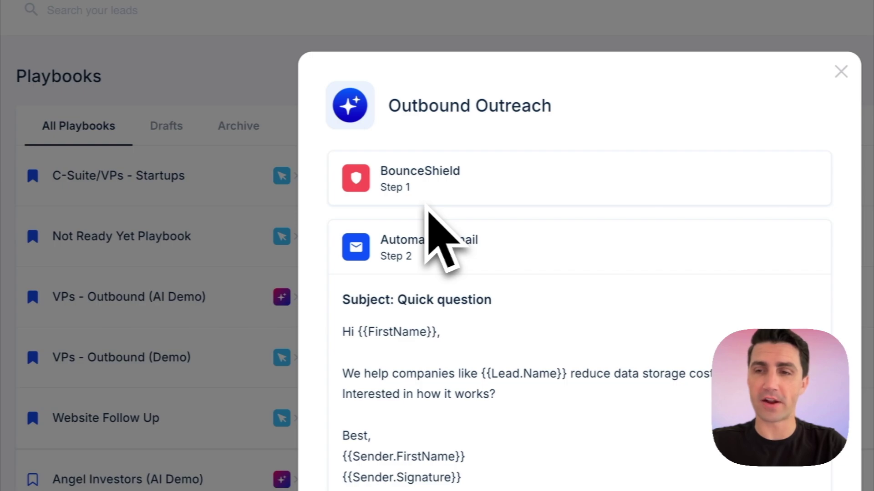
Review the generated Outbound Outreach steps and adopt the playbook as a draft.
{"action": "scroll", "coordinate": [425, 228], "scroll_direction": "down", "scroll_amount": 1}
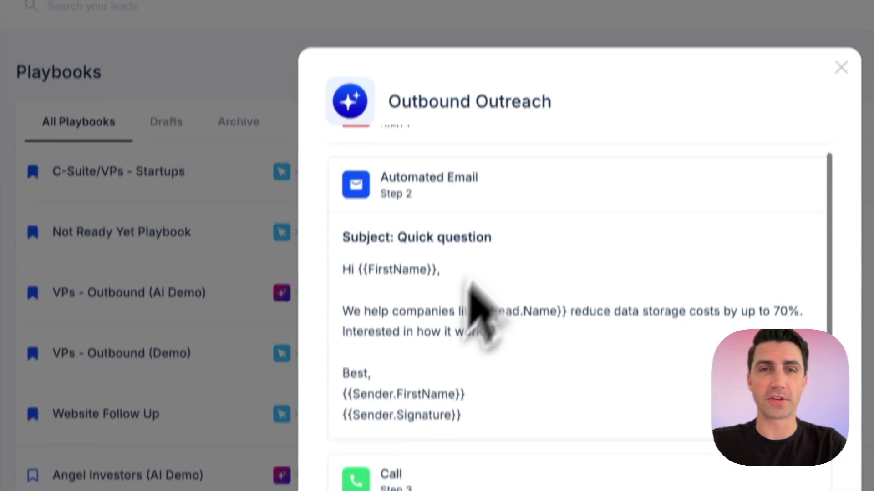
{"action": "left_click_drag", "start_coordinate": [356, 159], "coordinate": [437, 159]}
{"action": "scroll", "coordinate": [483, 225], "scroll_direction": "down", "scroll_amount": 2}
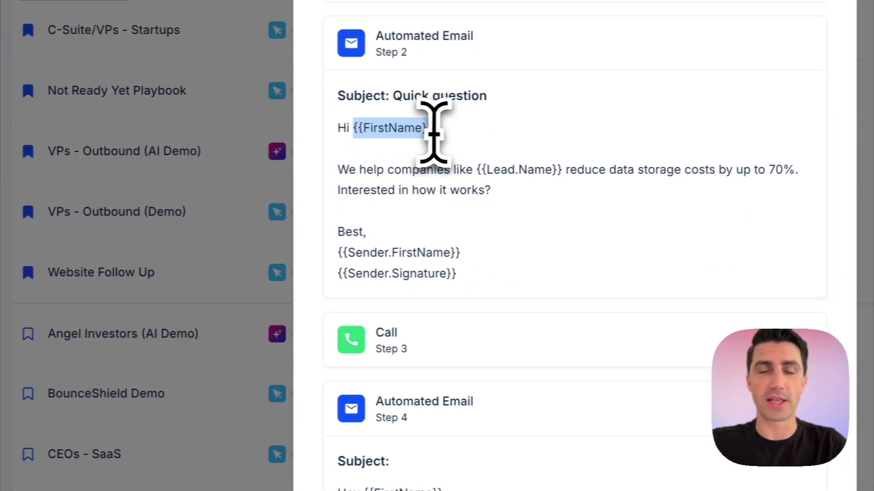
{"action": "scroll", "coordinate": [490, 202], "scroll_direction": "down", "scroll_amount": 3}
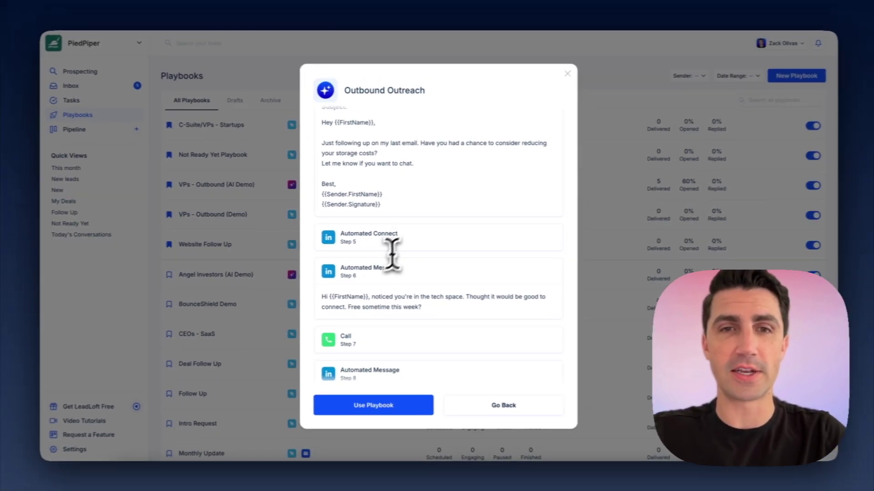
{"action": "scroll", "coordinate": [386, 264], "scroll_direction": "down", "scroll_amount": 3}
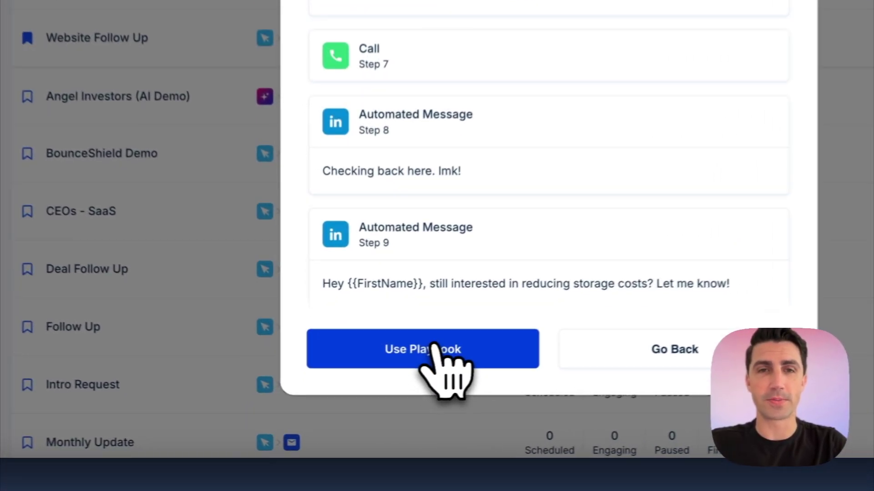
{"action": "left_click", "coordinate": [378, 401]}
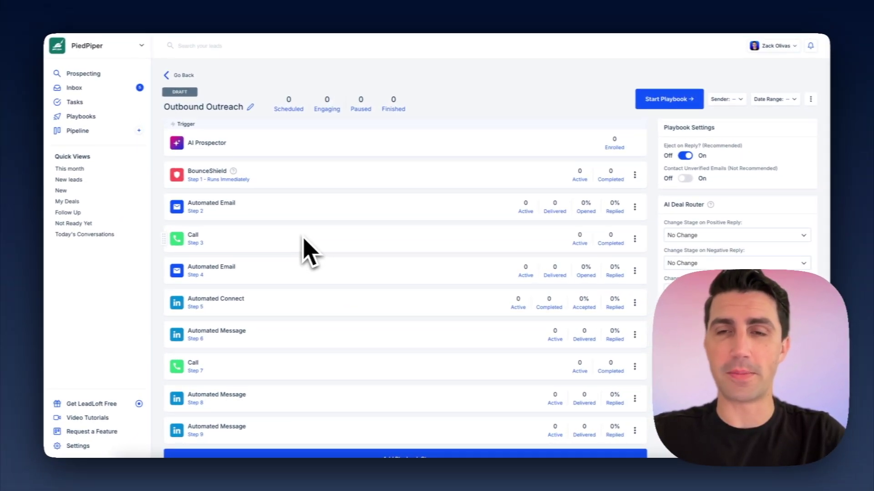
Expand the AI Prospector trigger card on the draft Outbound Outreach playbook.
{"action": "left_click", "coordinate": [222, 146]}
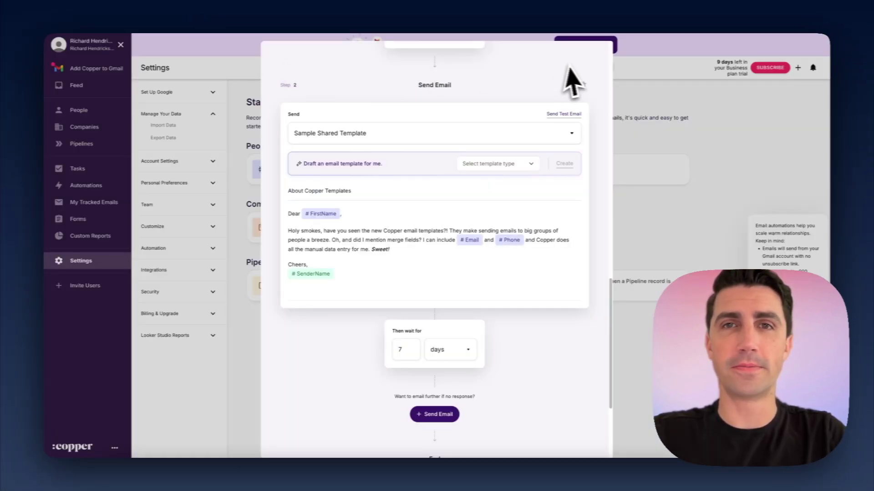
Close the automation editor, check Custom Reports' Business plan note, then view My Tracked Emails.
{"action": "left_click", "coordinate": [592, 57]}
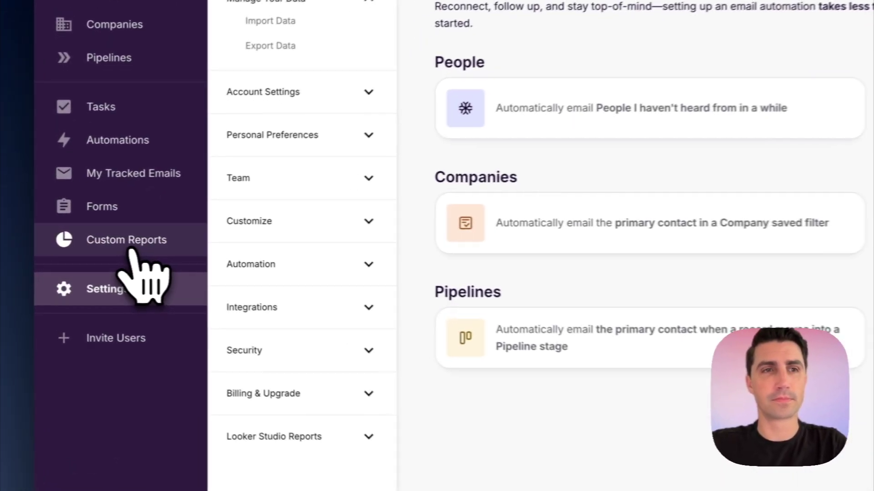
{"action": "left_click", "coordinate": [80, 236]}
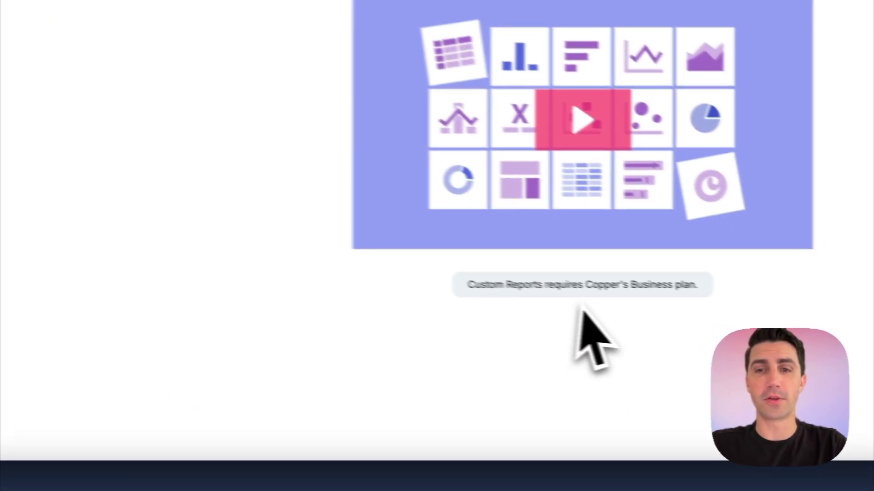
{"action": "mouse_move", "coordinate": [632, 285]}
{"action": "left_mouse_down"}
{"action": "mouse_move", "coordinate": [693, 283]}
{"action": "mouse_move", "coordinate": [634, 276]}
{"action": "left_mouse_up"}
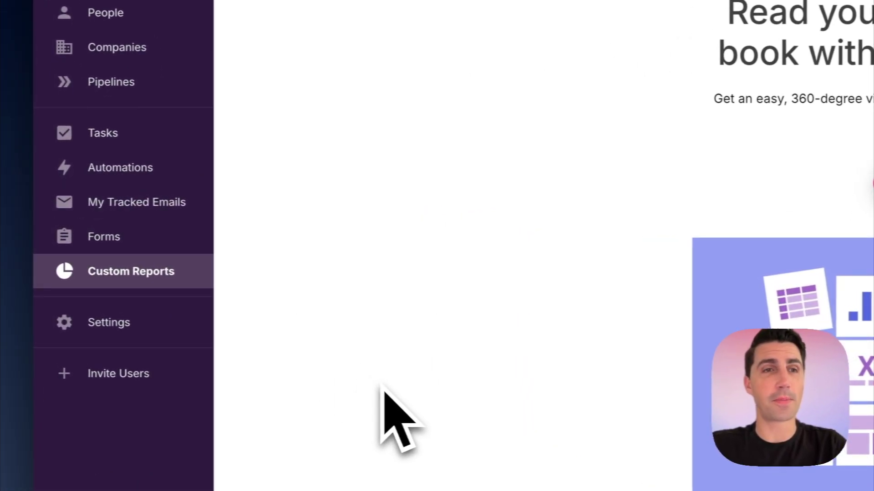
{"action": "left_click", "coordinate": [155, 205]}
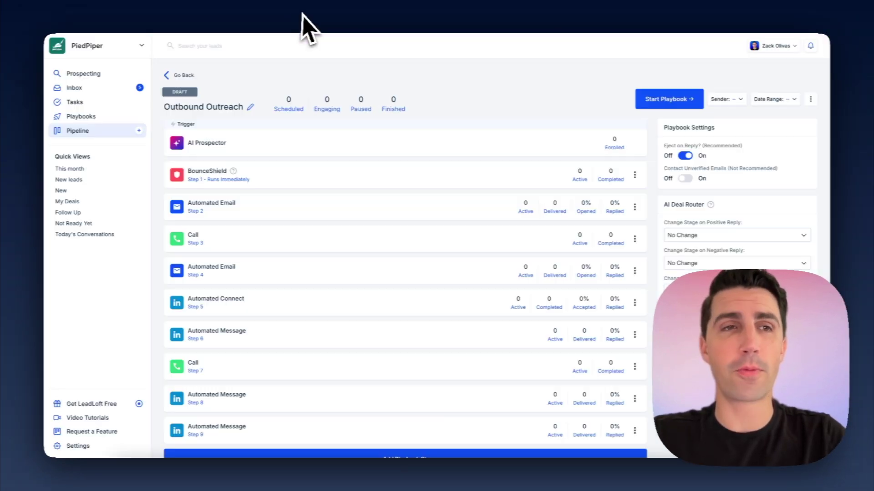
Open Lightspeed's lead from the LeadLoft pipeline, then view the LinkedIn 'Vps of Sales AND LA' results.
{"action": "left_click", "coordinate": [97, 135]}
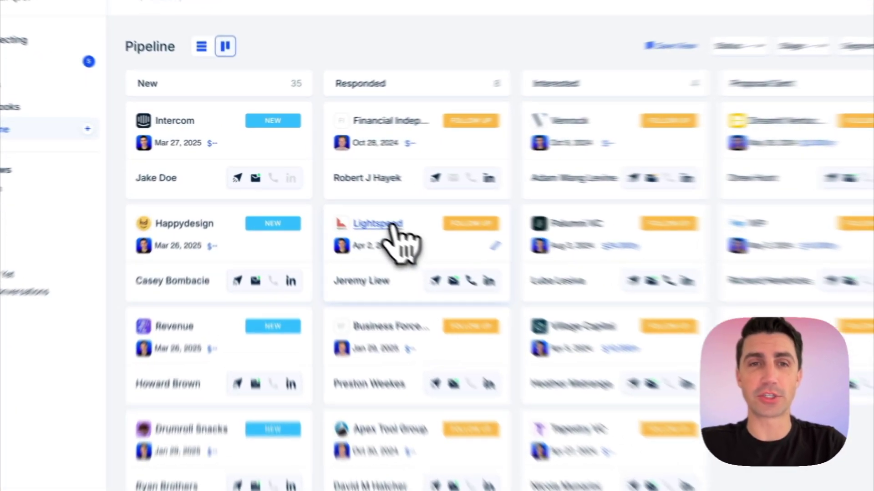
{"action": "left_click", "coordinate": [391, 224]}
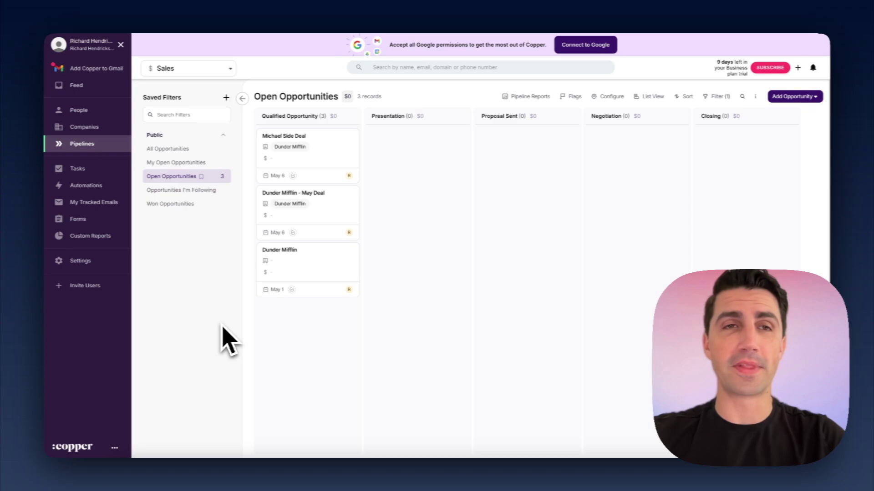
{"action": "left_click", "coordinate": [453, 28]}
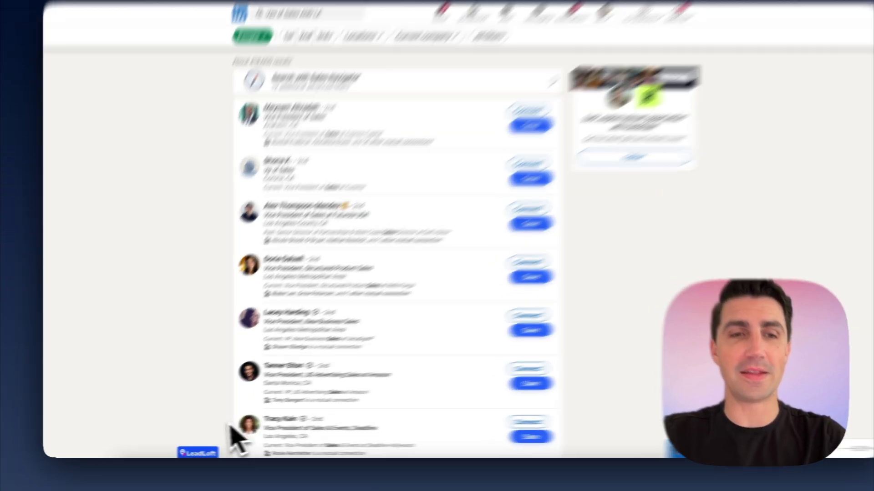
In the LeadLoft bar, set Segment to Main VCs and Playbook to None.
{"action": "mouse_move", "coordinate": [194, 452]}
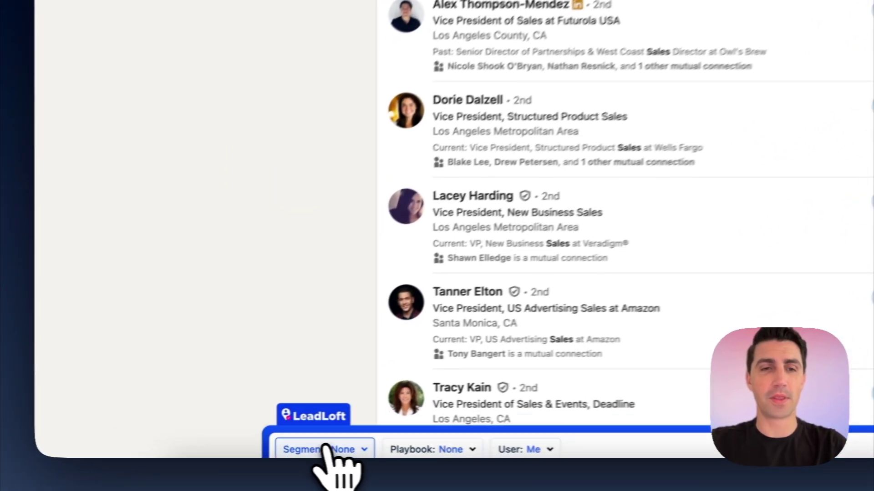
{"action": "left_click", "coordinate": [348, 426]}
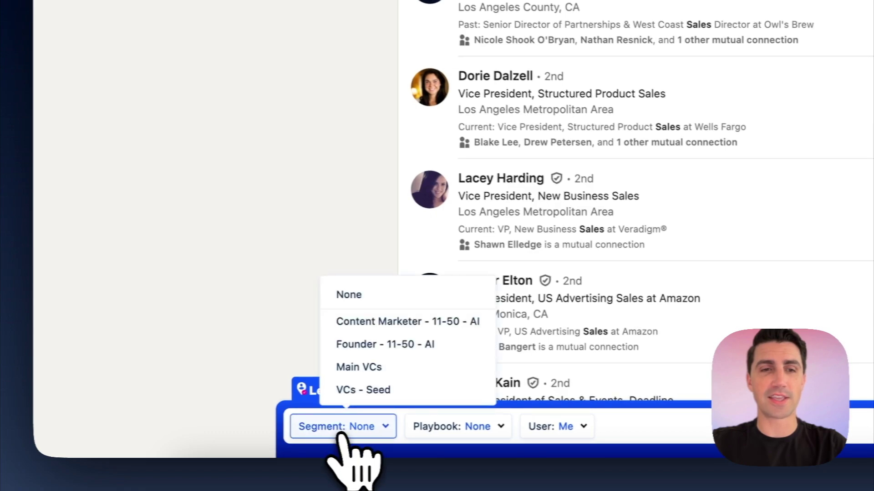
{"action": "left_click", "coordinate": [359, 367]}
{"action": "left_click", "coordinate": [444, 430]}
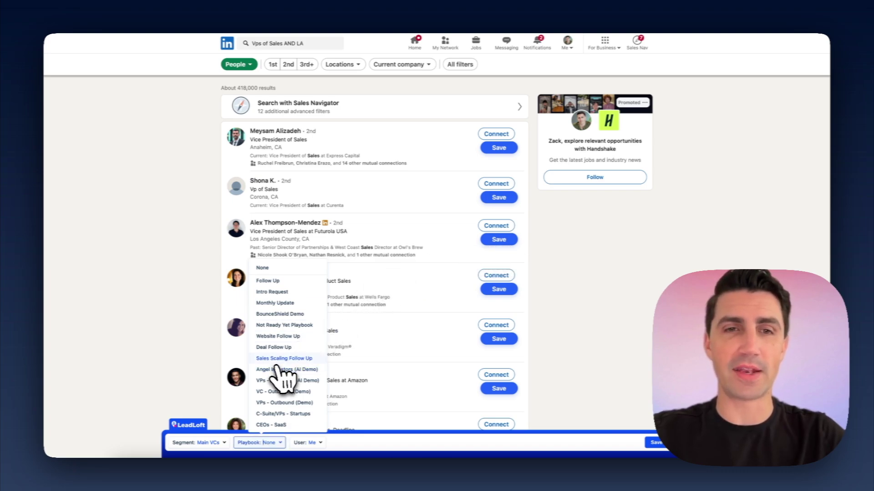
{"action": "left_click", "coordinate": [268, 272]}
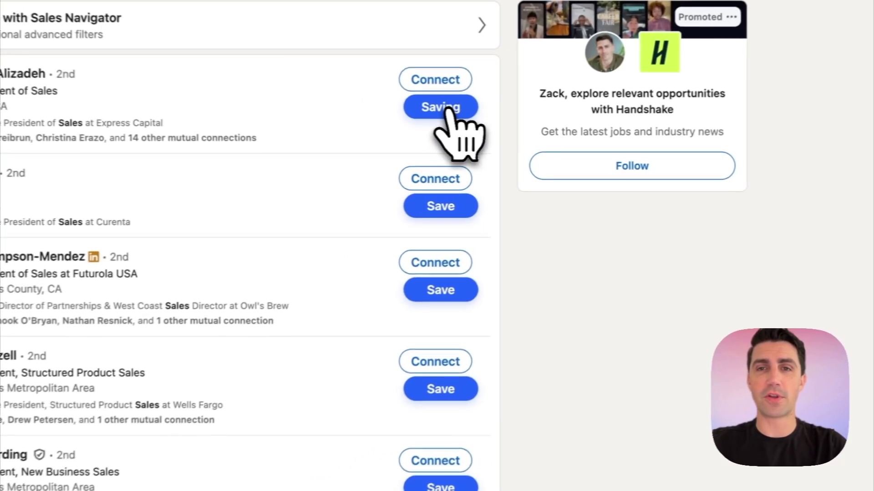
Save the Express Capital, Futurola USA and Wells Fargo sales VPs to LeadLoft.
{"action": "left_click", "coordinate": [472, 129]}
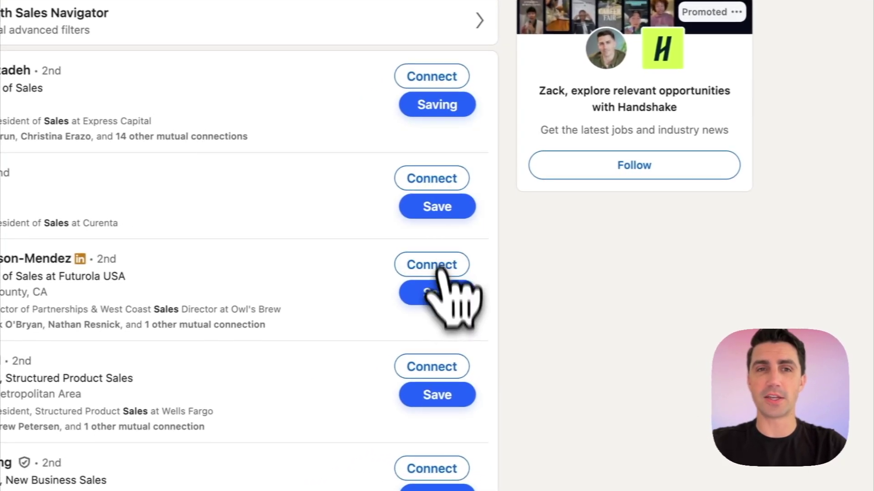
{"action": "left_click", "coordinate": [472, 262]}
{"action": "left_click", "coordinate": [471, 335]}
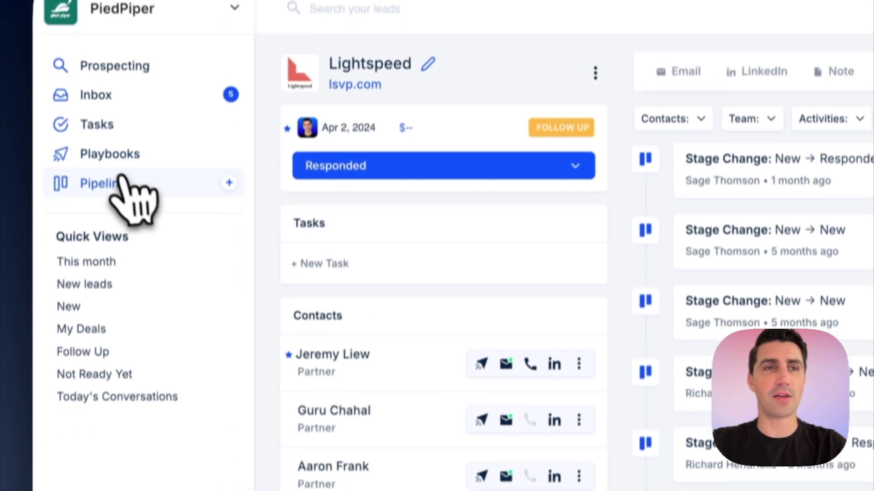
Open the Express Capital card in the pipeline's New column to view its lead details.
{"action": "left_click", "coordinate": [113, 233]}
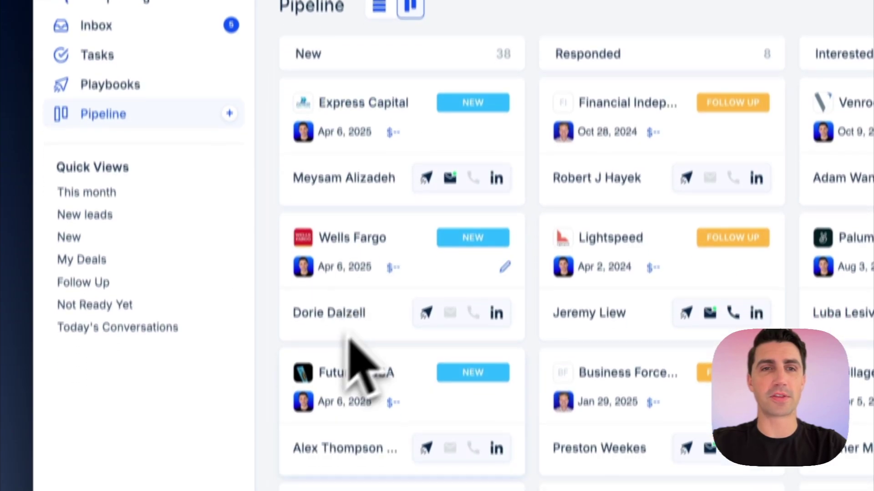
{"action": "left_click", "coordinate": [376, 136]}
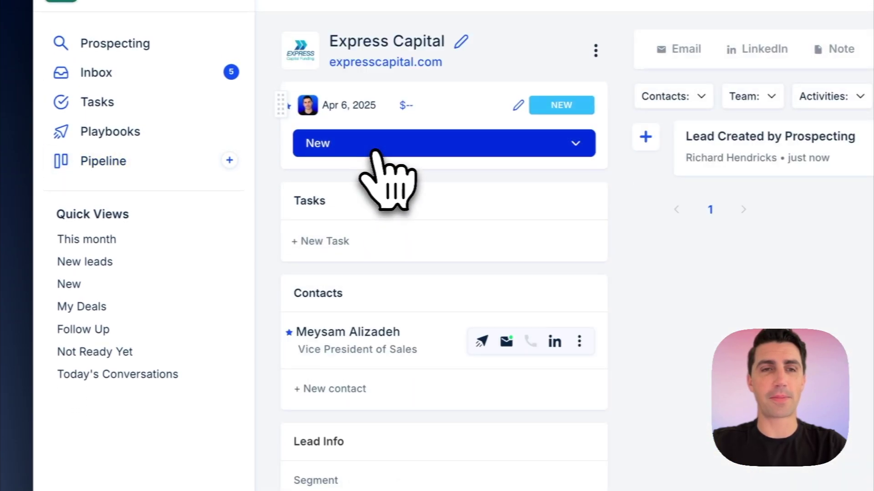